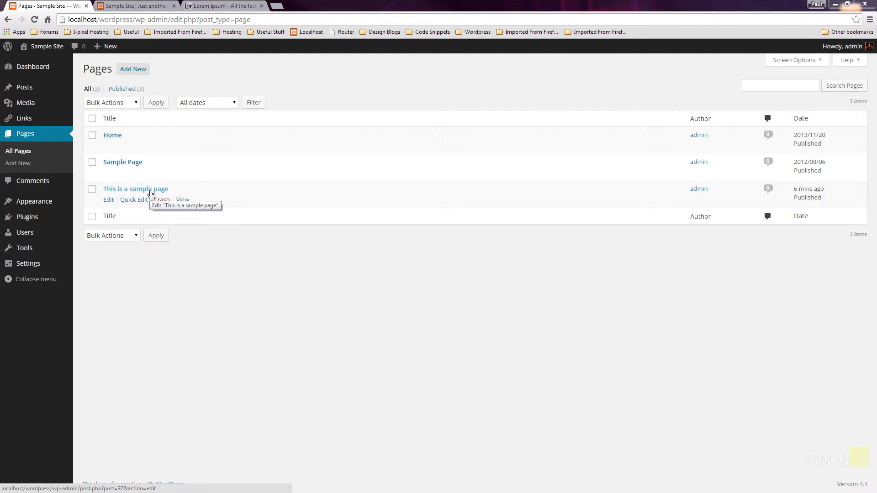
# Open 'This is a sample page' in the page editor
pyautogui.click(150, 194)
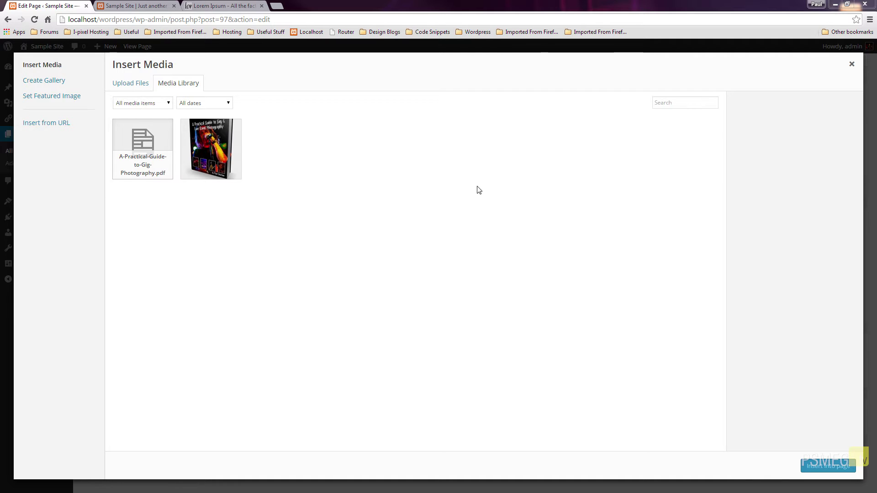
pyautogui.click(128, 87)
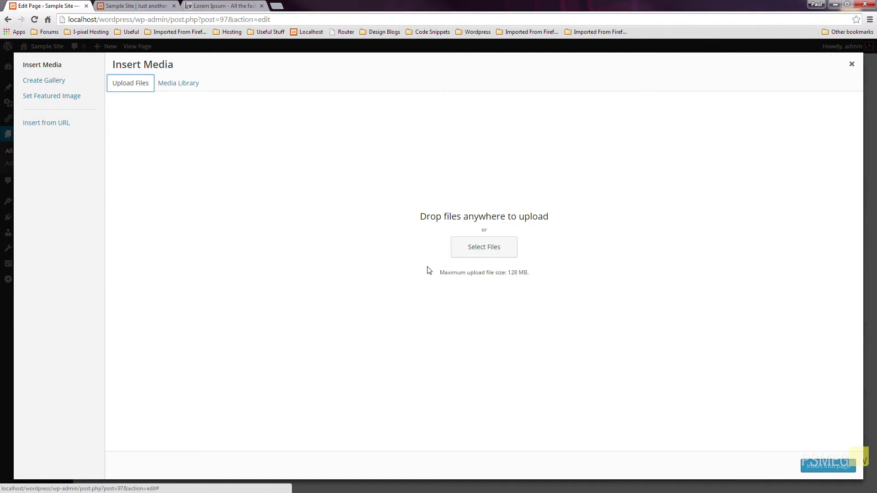
pyautogui.click(491, 249)
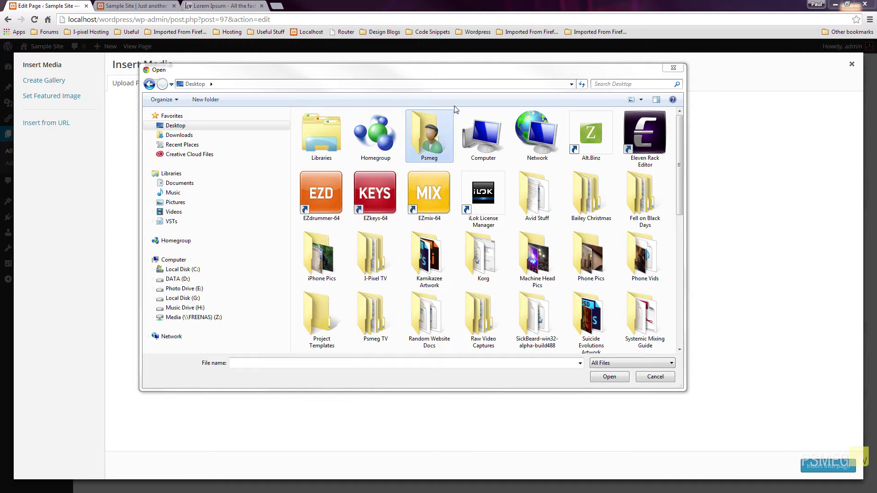
pyautogui.moveTo(678, 169); pyautogui.dragTo(676, 243)
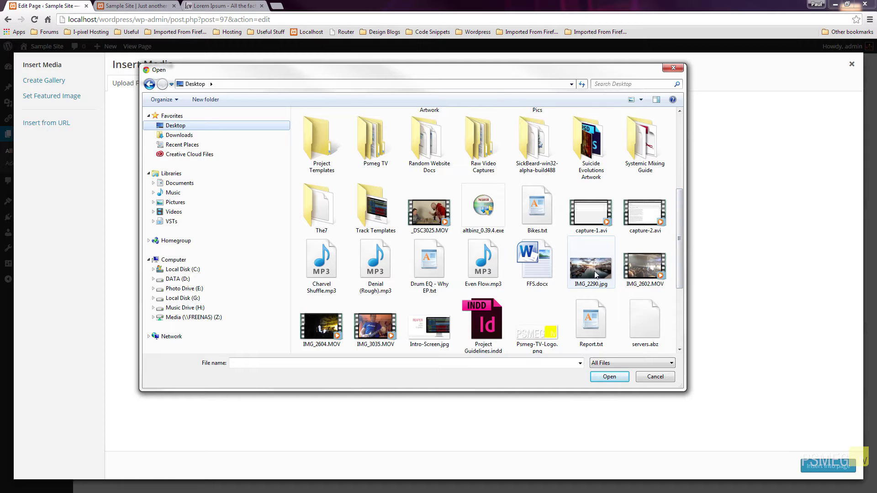
pyautogui.click(655, 377)
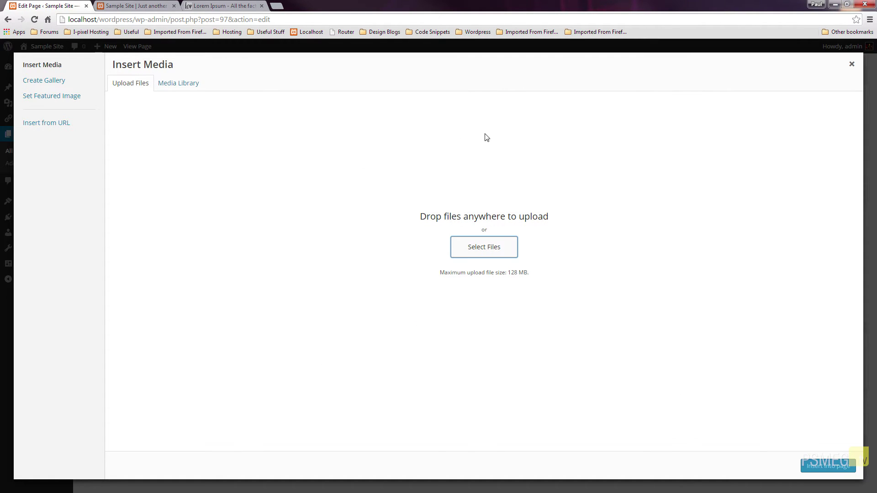
# Drag IMG_2290.jpg from the desktop into the uploader and enter alt text 'Weymouth Harbour'
pyautogui.click(847, 4)
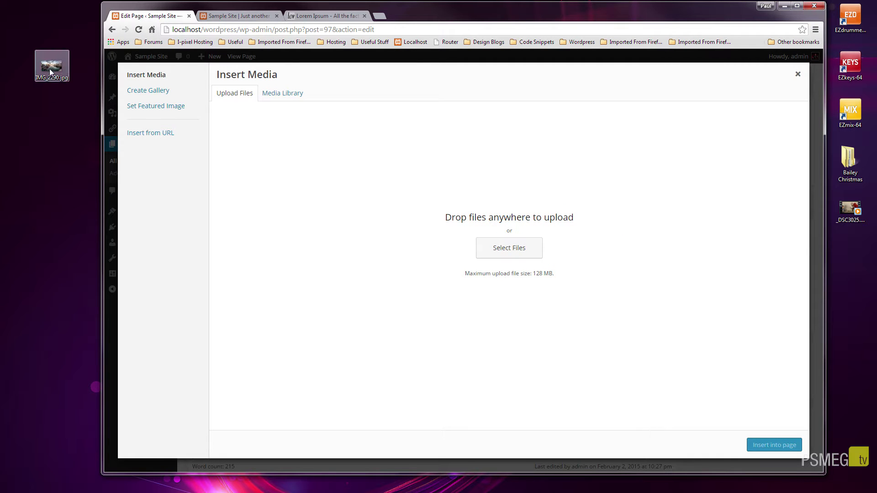
pyautogui.moveTo(49, 67); pyautogui.dragTo(354, 222)
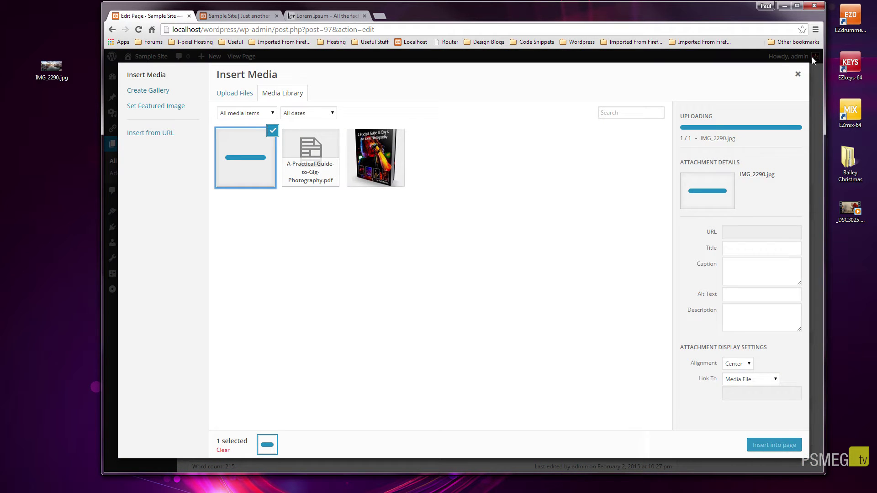
pyautogui.click(797, 7)
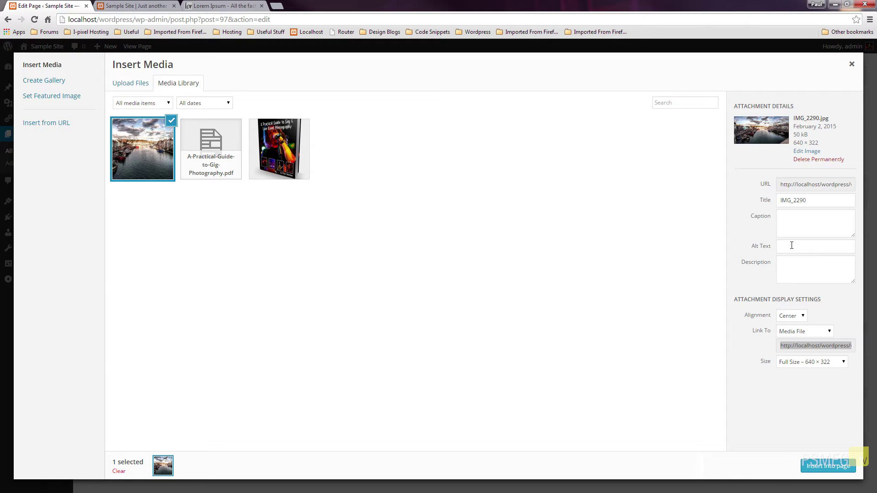
pyautogui.click(791, 246)
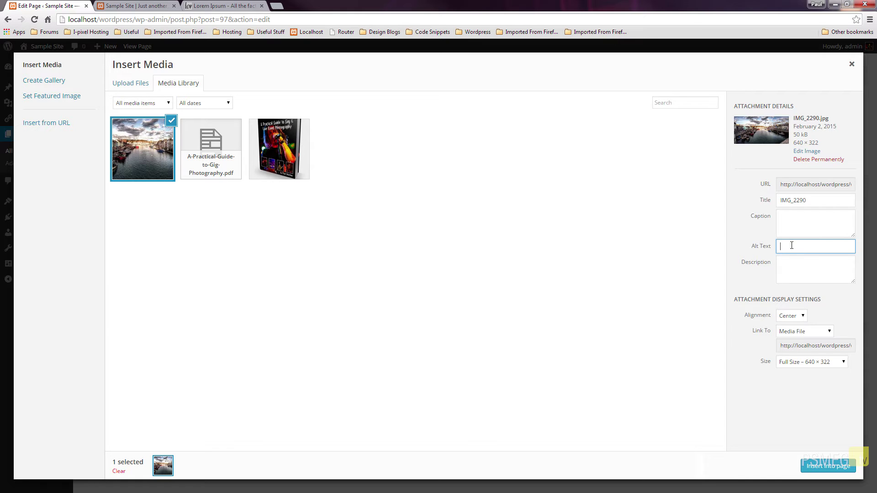
pyautogui.write('Weymouth Harbour')
# Set the harbour photo's alignment to Right, Link To to None, and size to Full Size
pyautogui.click(809, 277)
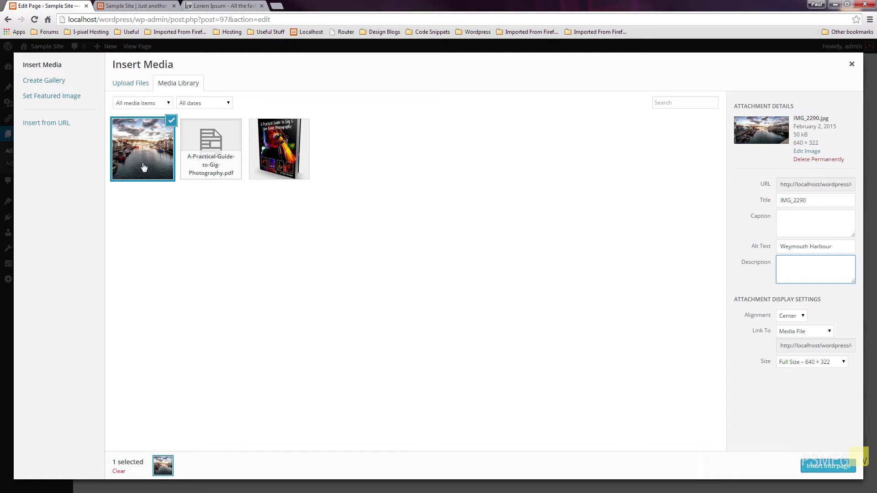
pyautogui.click(803, 317)
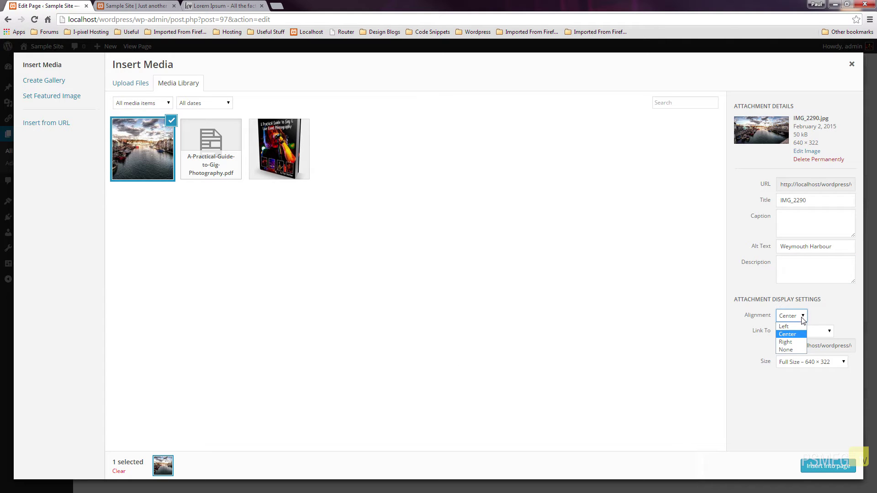
pyautogui.click(801, 343)
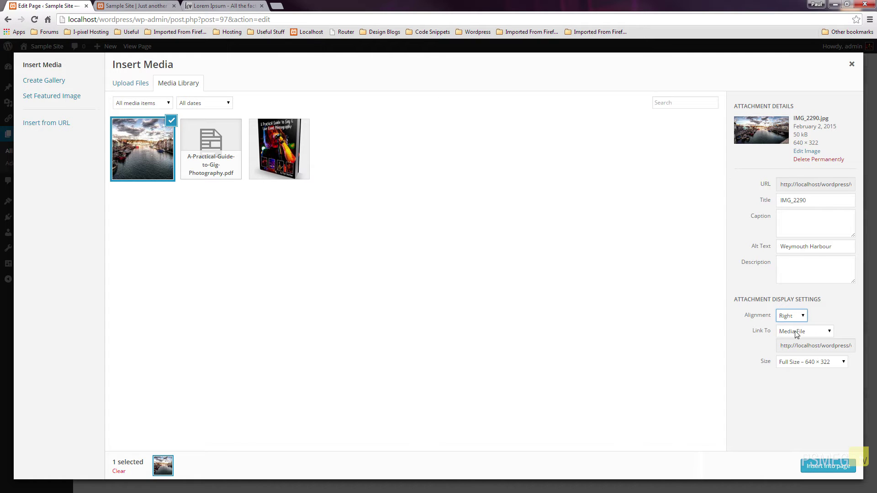
pyautogui.click(797, 334)
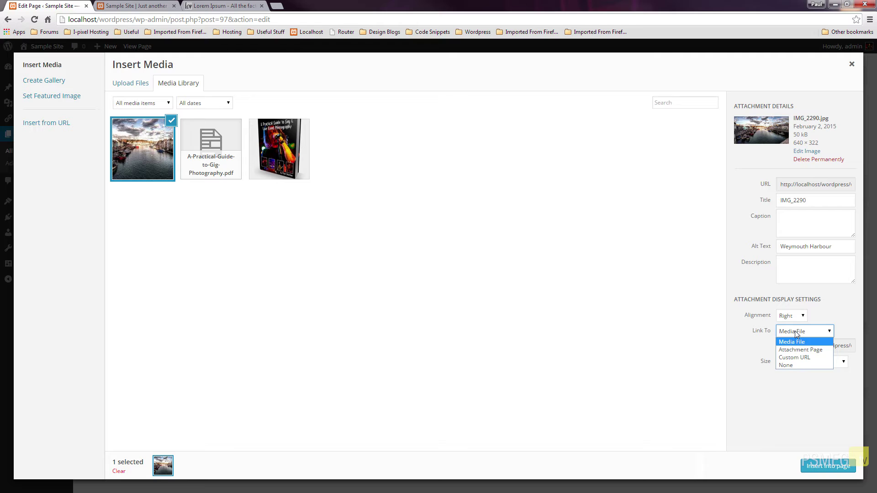
pyautogui.click(793, 365)
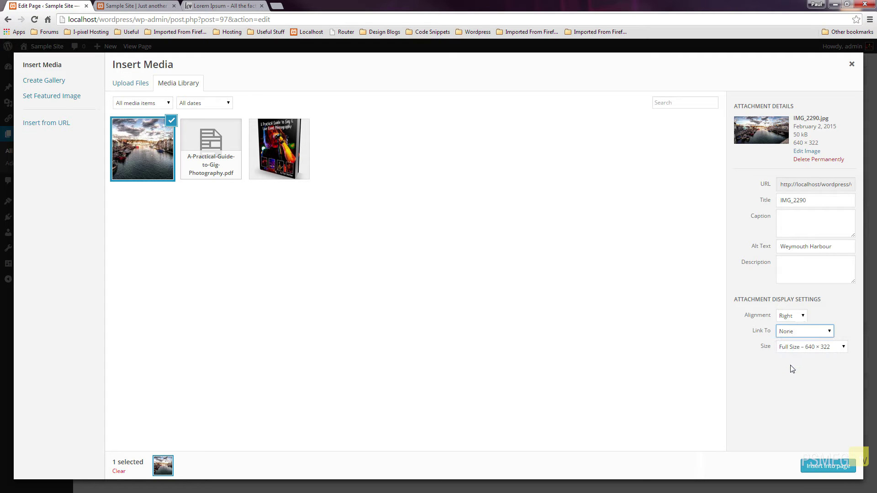
pyautogui.click(813, 348)
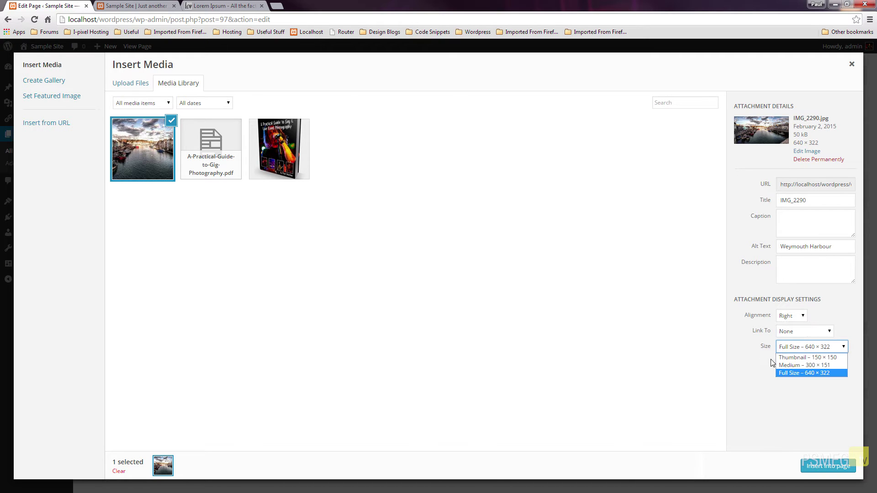
pyautogui.click(767, 382)
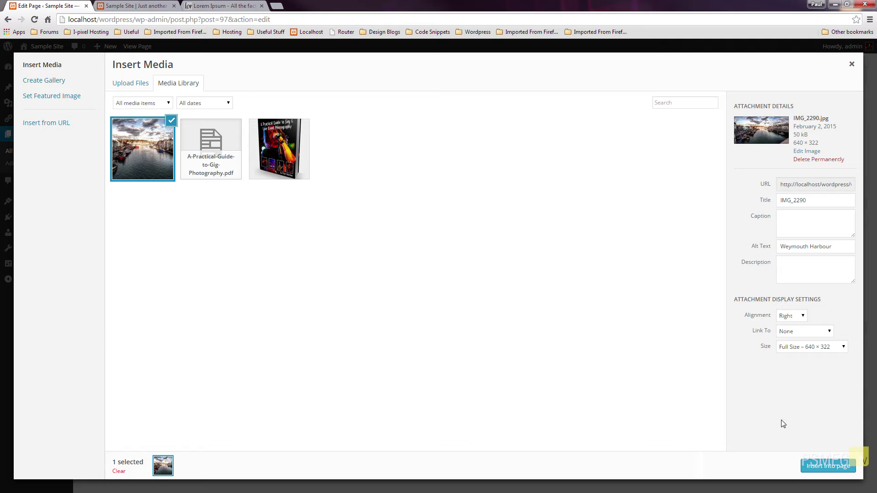
# Insert the harbour photo into the page, then delete it with the image's Remove button
pyautogui.click(828, 466)
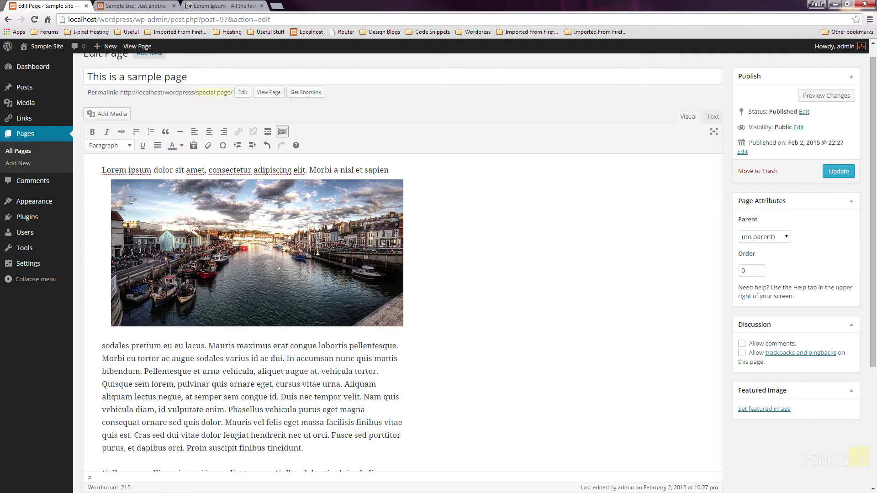
pyautogui.click(307, 250)
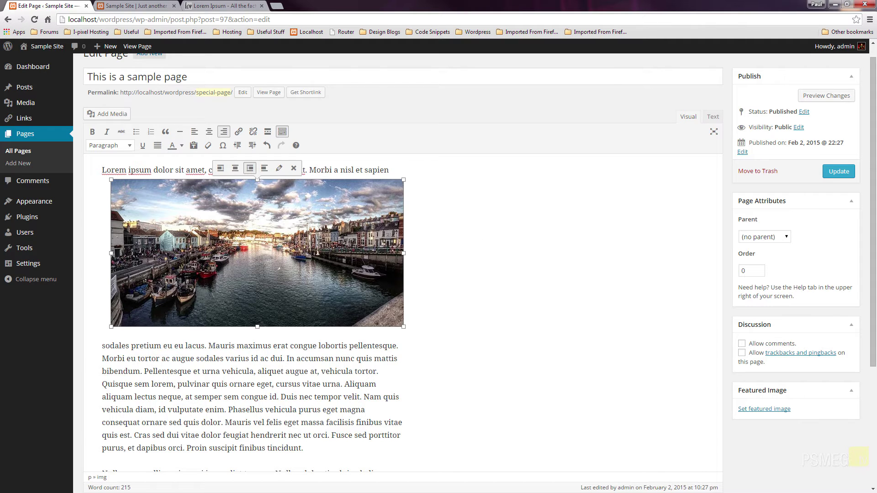
pyautogui.click(465, 209)
pyautogui.click(393, 196)
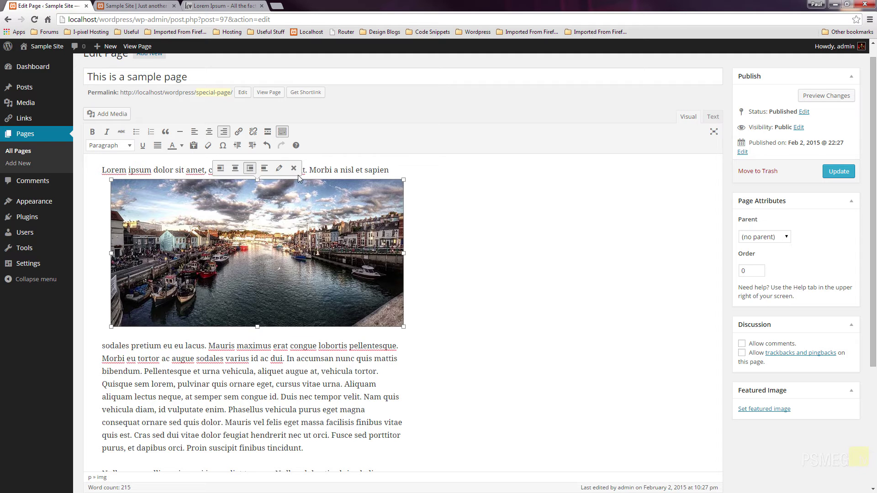
pyautogui.click(295, 169)
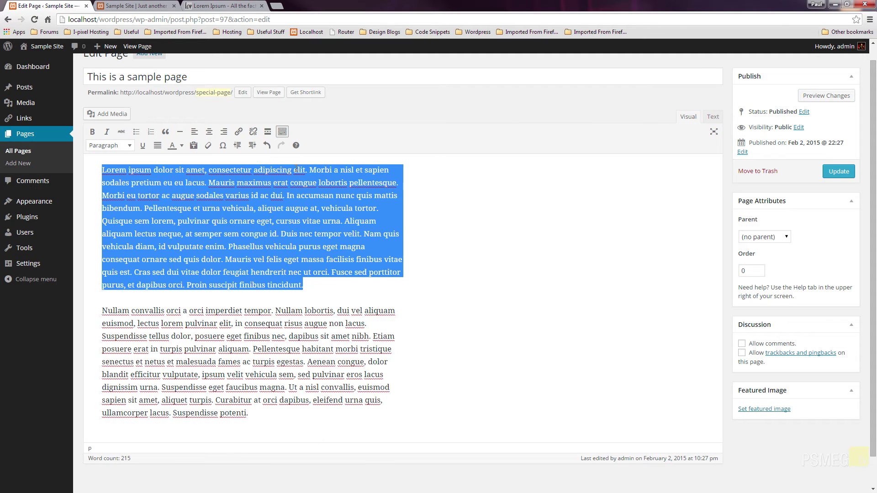
pyautogui.click(362, 261)
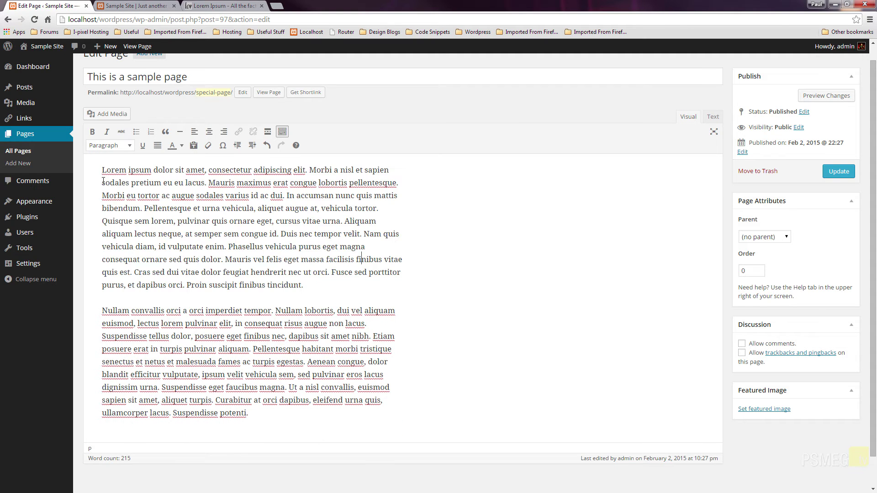
# Insert the harbour photo from the Media Library at Medium size, 300 × 151
pyautogui.click(98, 115)
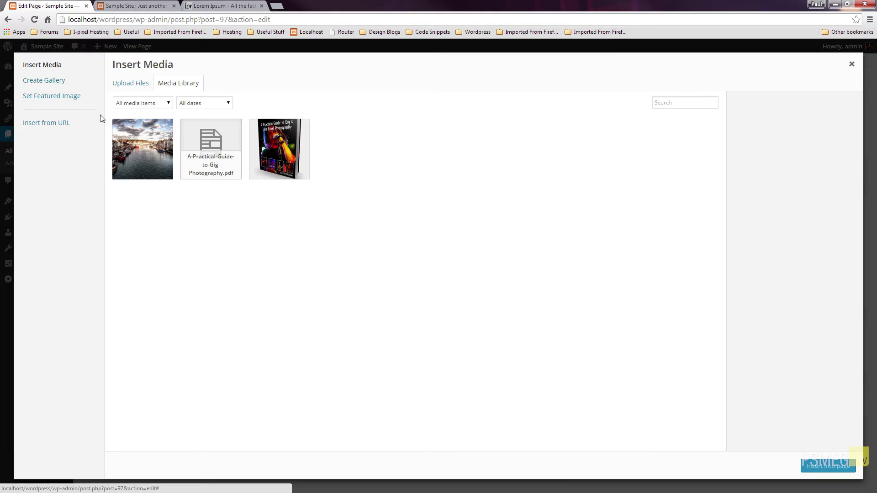
pyautogui.click(144, 157)
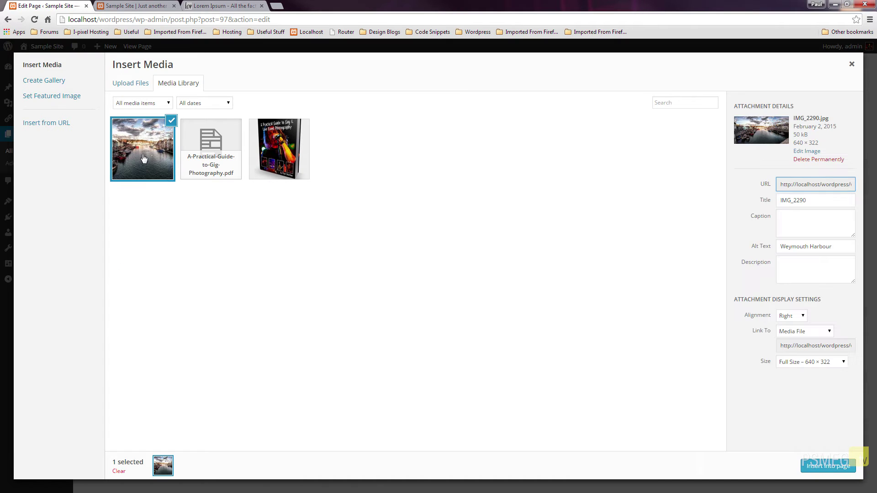
pyautogui.click(797, 363)
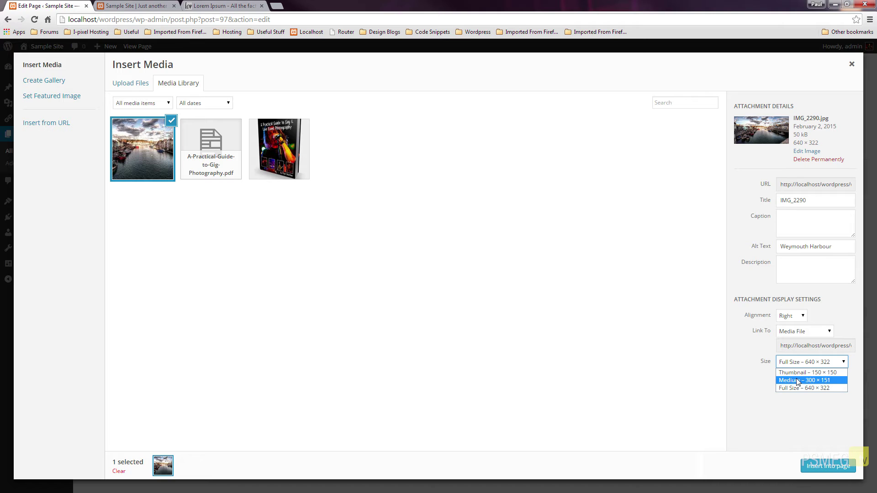
pyautogui.click(798, 381)
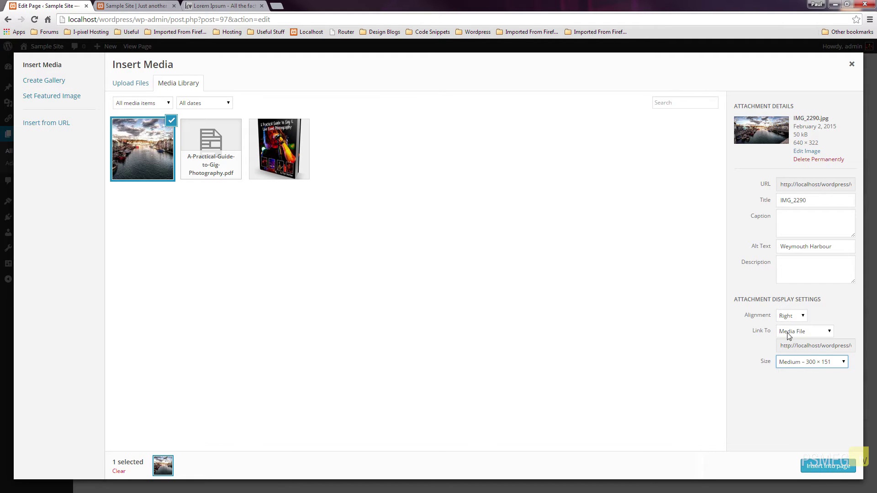
pyautogui.click(827, 467)
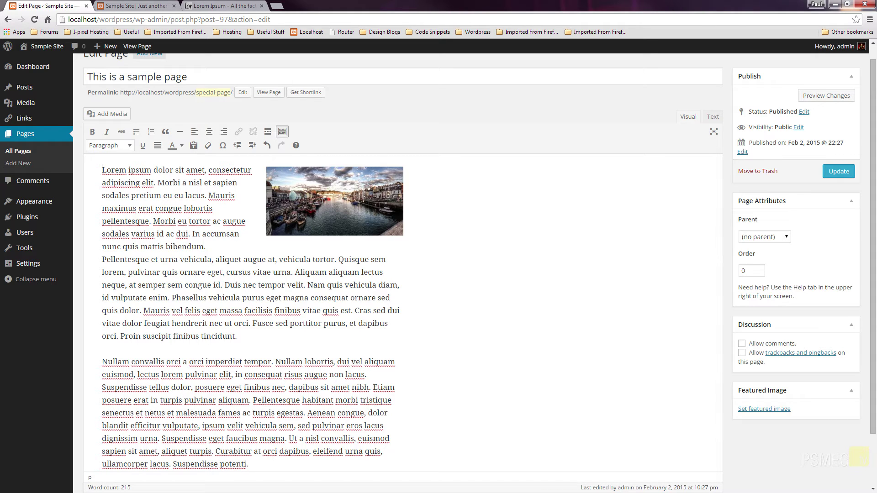
# Select the harbour image and strip its existing link
pyautogui.click(335, 201)
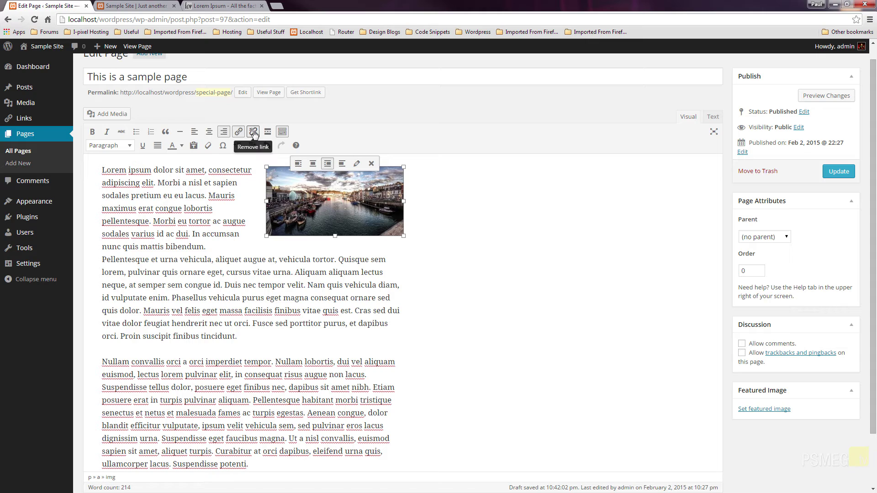
pyautogui.click(255, 133)
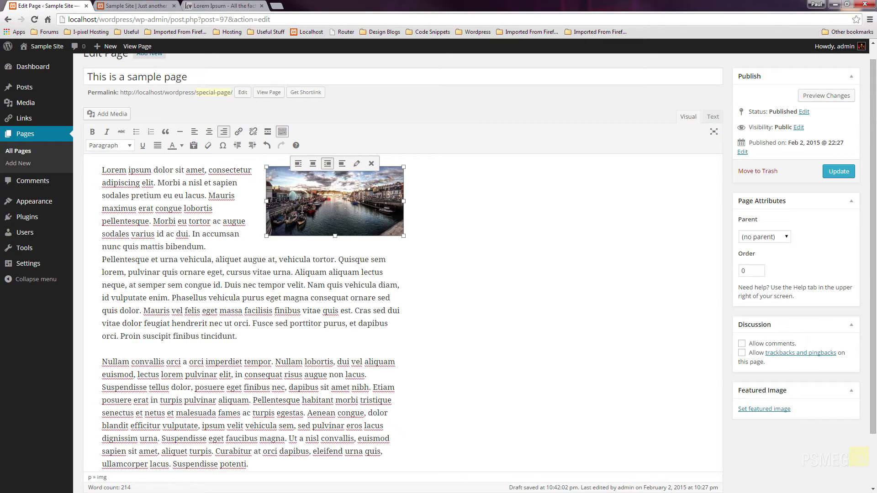
pyautogui.click(238, 132)
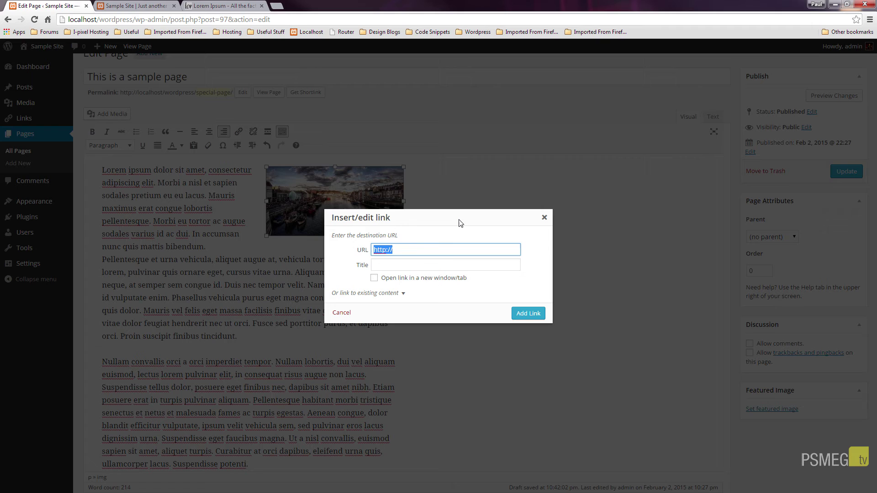
pyautogui.click(405, 252)
pyautogui.write('ipixel-design.co.uk')
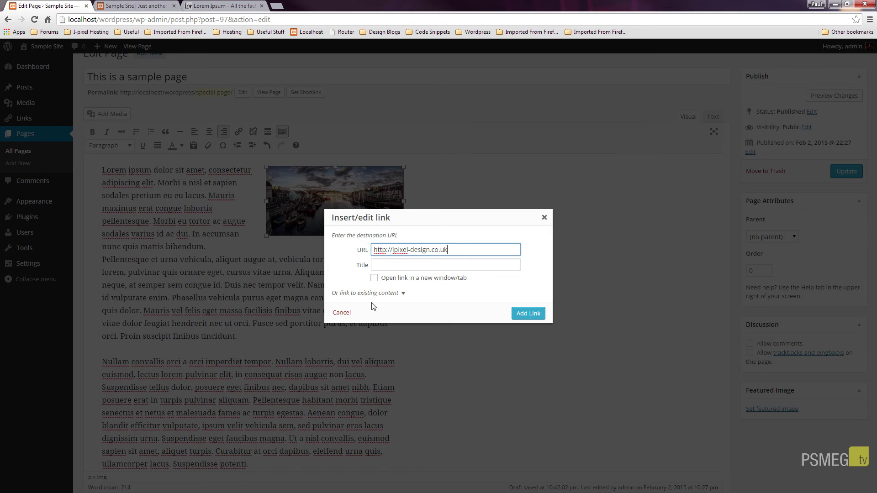
pyautogui.click(379, 265)
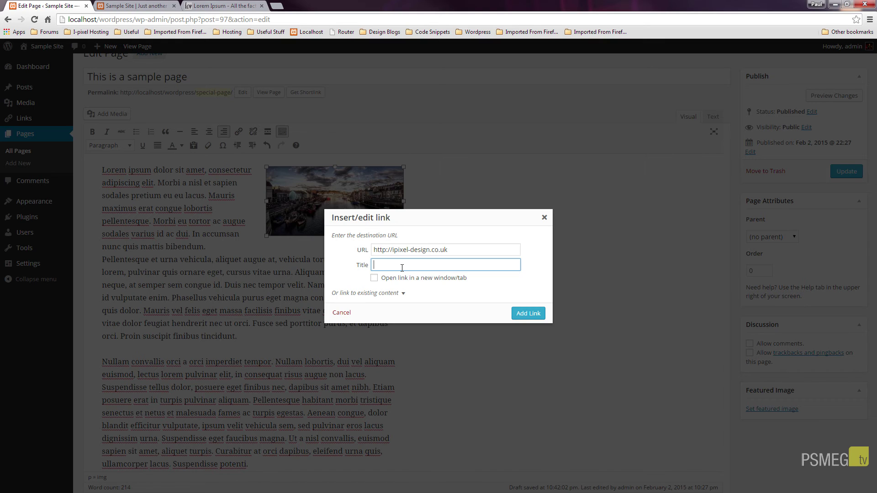
pyautogui.write('Visit the I-Pixel Website')
pyautogui.click(376, 279)
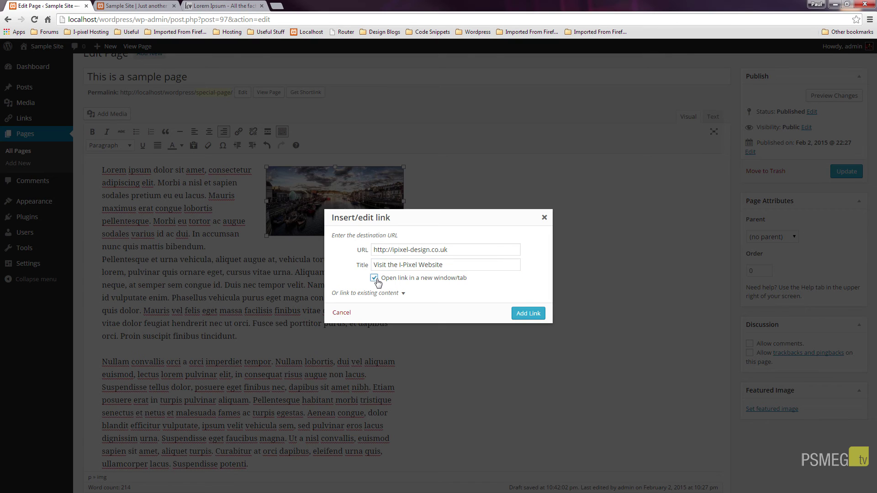
pyautogui.click(403, 295)
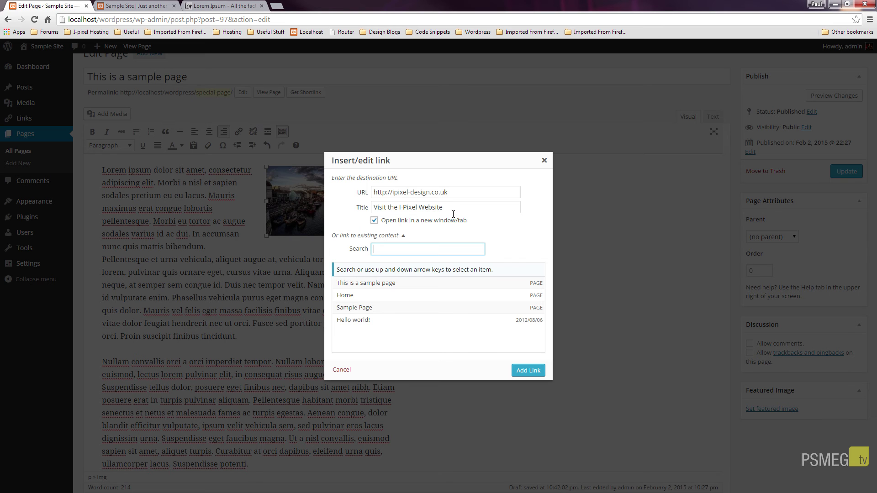
pyautogui.click(527, 372)
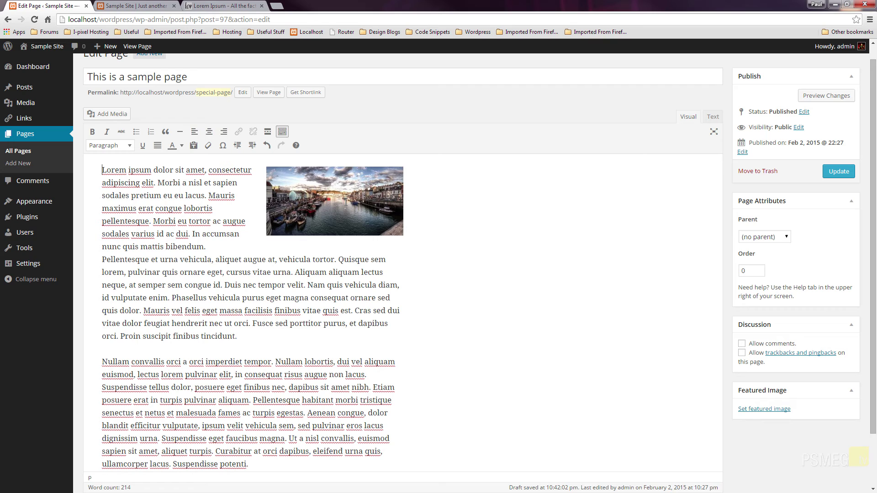
# Reselect the harbour image to confirm its new link
pyautogui.click(335, 201)
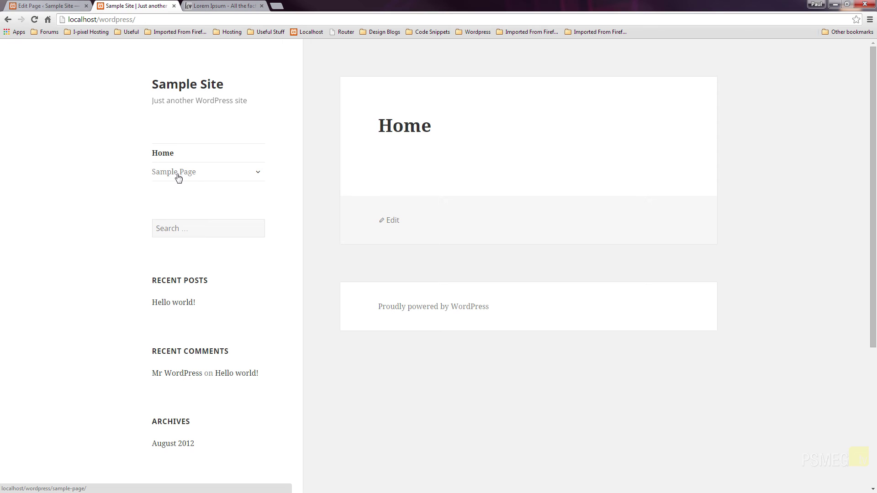
# Open the live child page under Sample Page and show the image's 'Visit the I-Pixel Website' tooltip
pyautogui.click(257, 177)
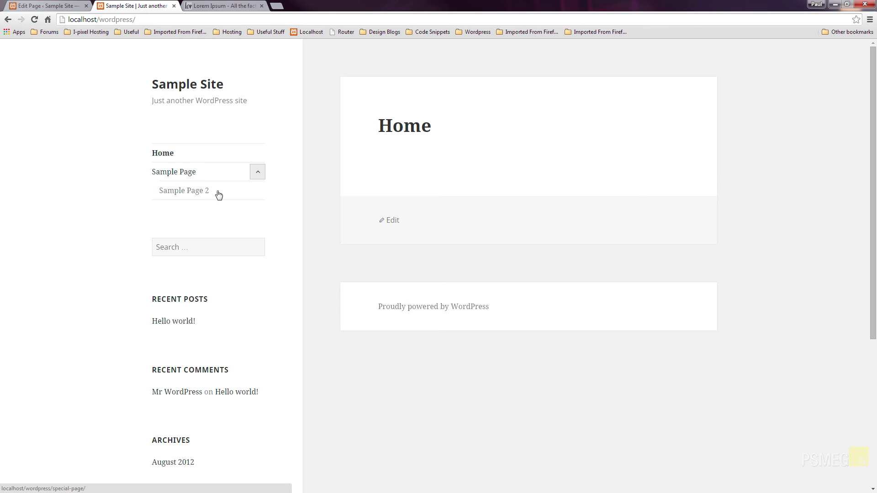
pyautogui.click(191, 195)
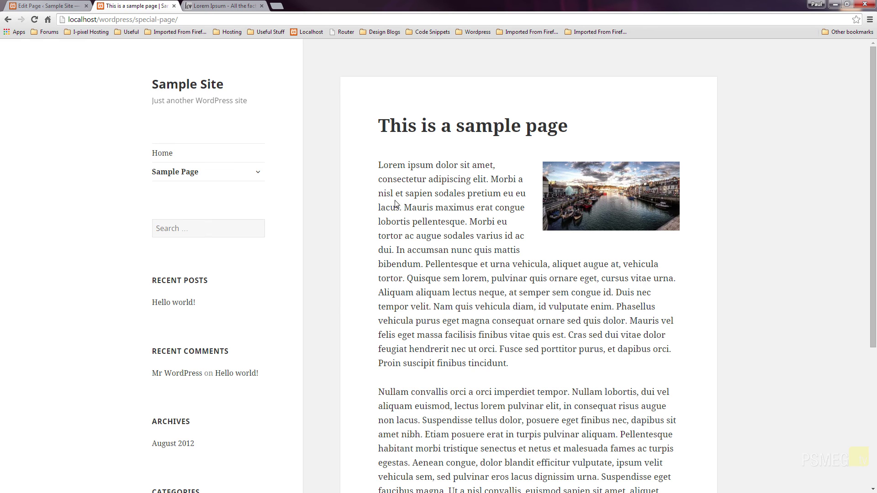
pyautogui.moveTo(380, 124); pyautogui.dragTo(568, 125)
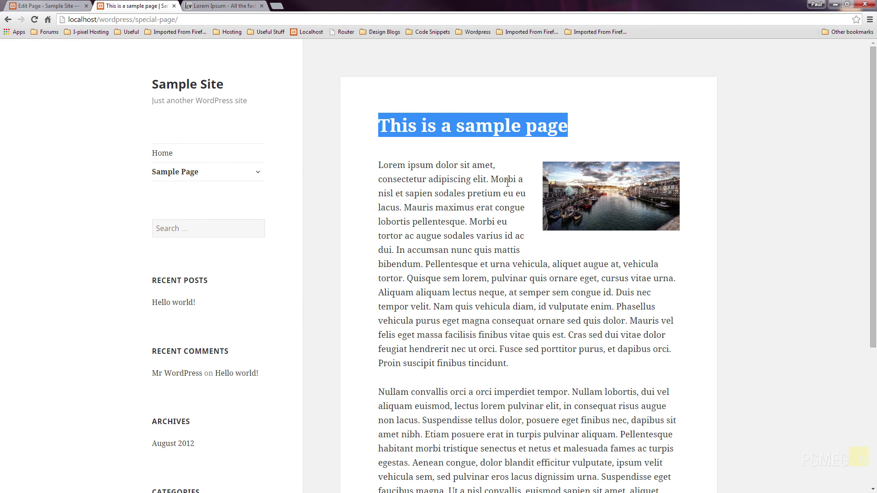
pyautogui.moveTo(401, 193); pyautogui.dragTo(495, 294)
pyautogui.click(497, 294)
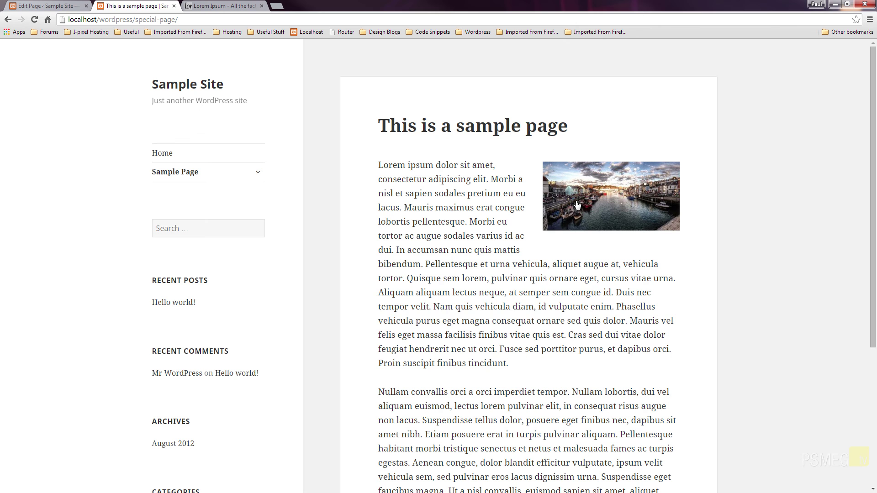
pyautogui.scroll(-5, 503, 292)
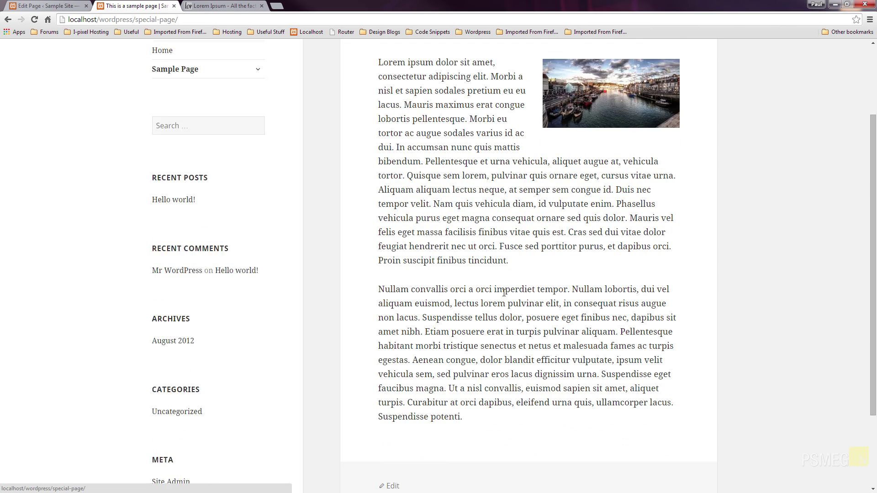
pyautogui.scroll(5, 504, 293)
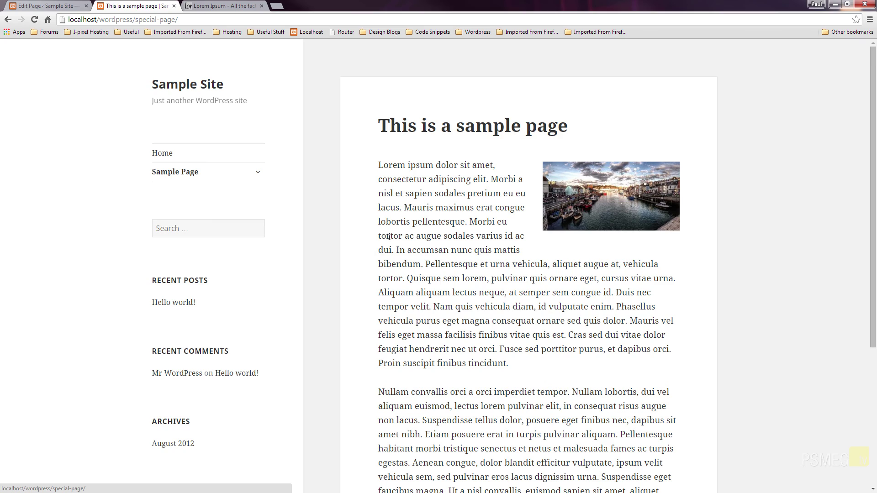
pyautogui.moveTo(577, 207)
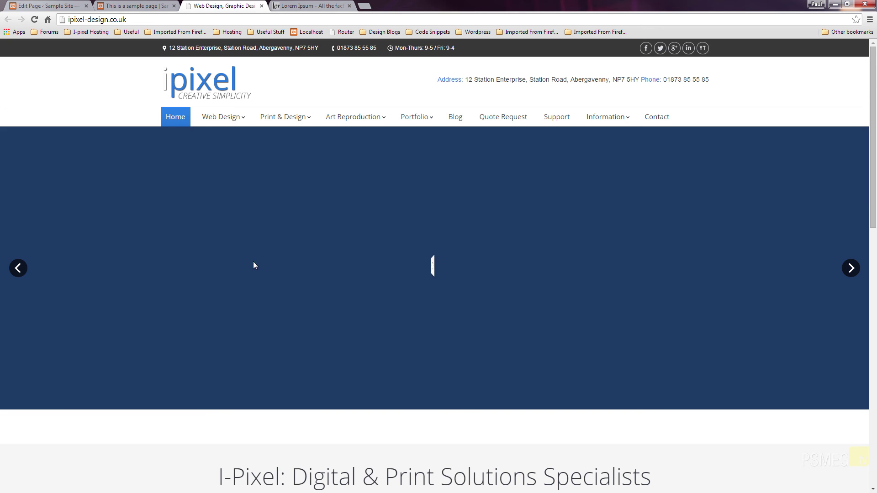
# Return to the 'This is a sample page' browser tab
pyautogui.click(137, 7)
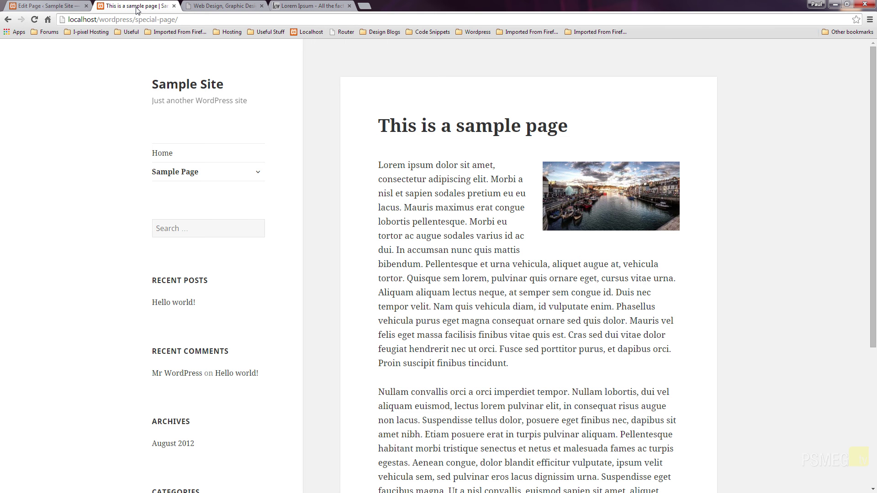